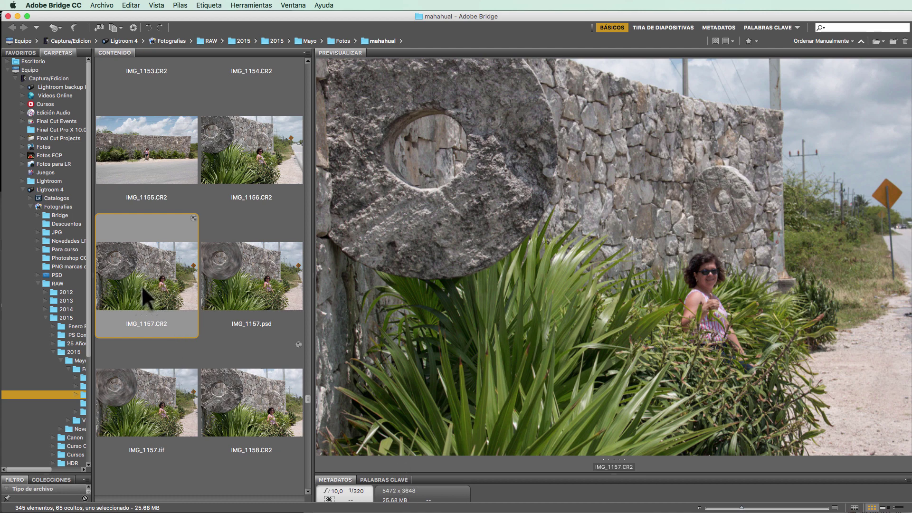
Step: Compare the unblurred CR2 original with the blurred IMG_1157 PSD and TIF previews, ending on IMG_1157.psd
click(258, 281)
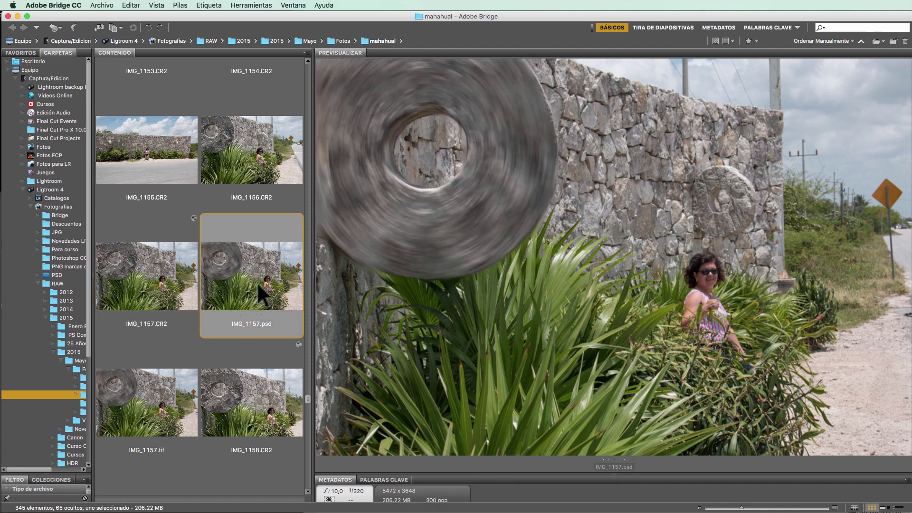
click(158, 382)
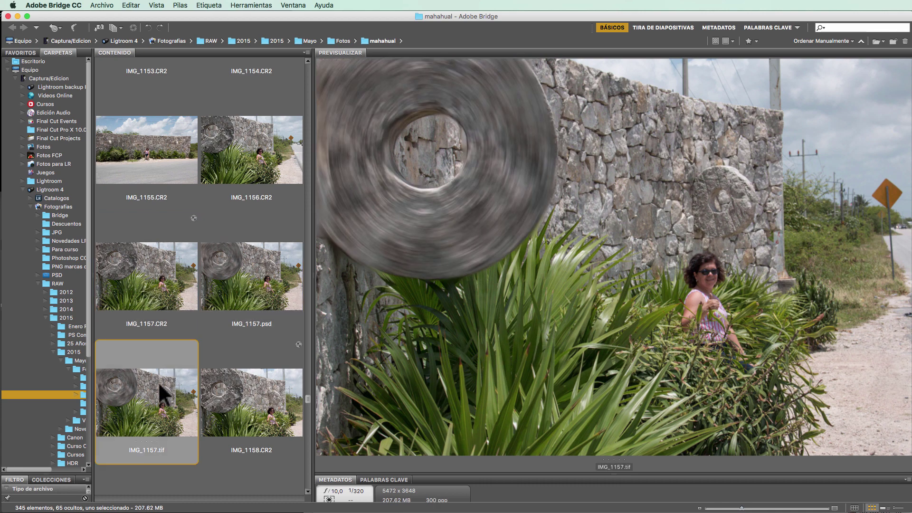
click(163, 277)
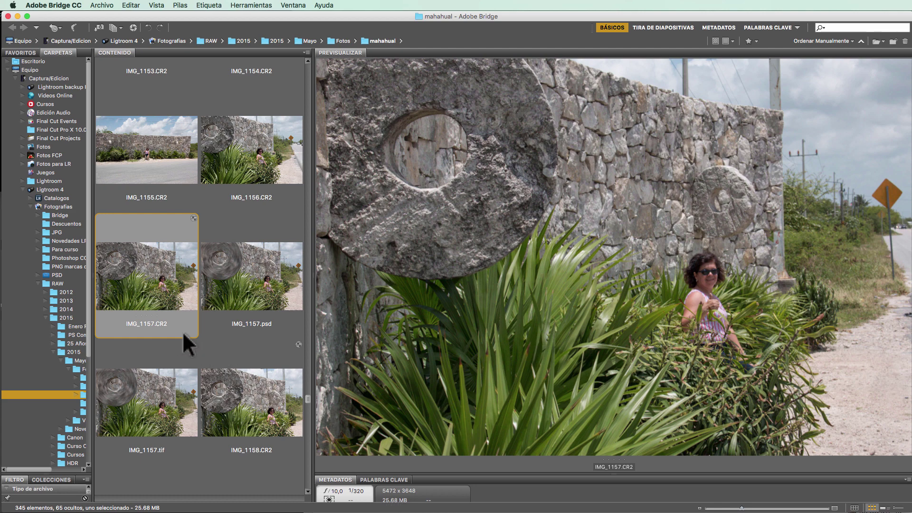
click(255, 283)
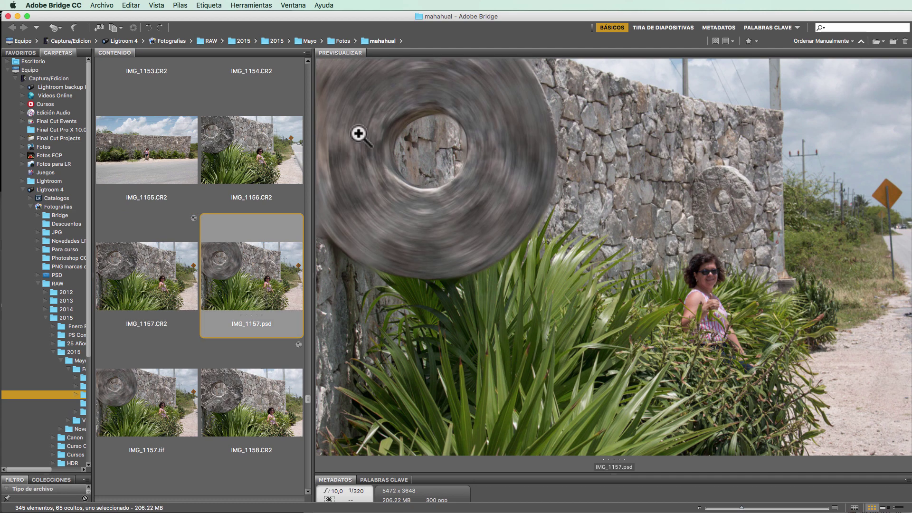
click(158, 255)
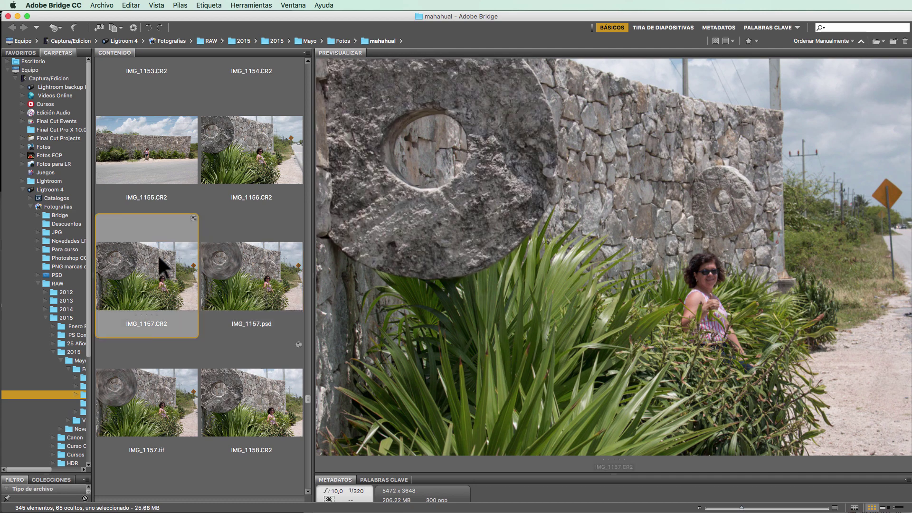
click(248, 267)
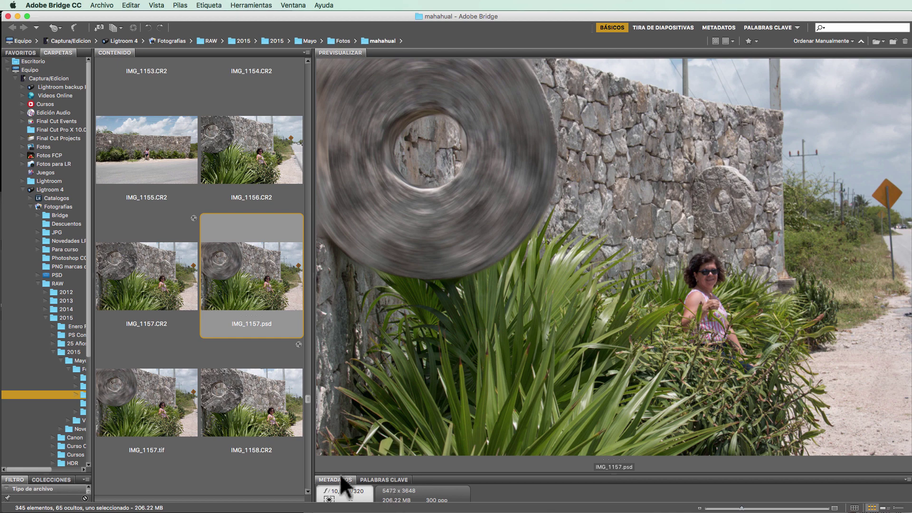
Step: Alternate between IMG_1157.psd and IMG_1157.tif previews, ending on the 207.62 MB TIF
click(185, 285)
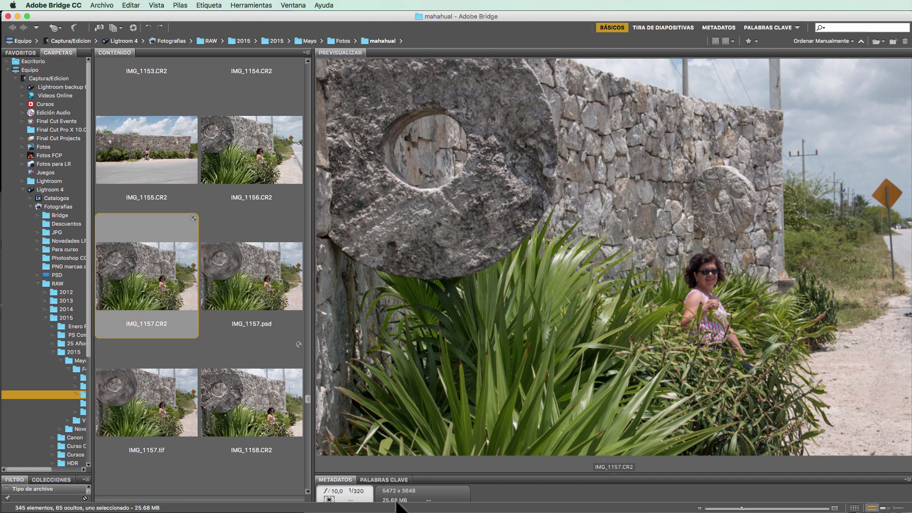
click(266, 298)
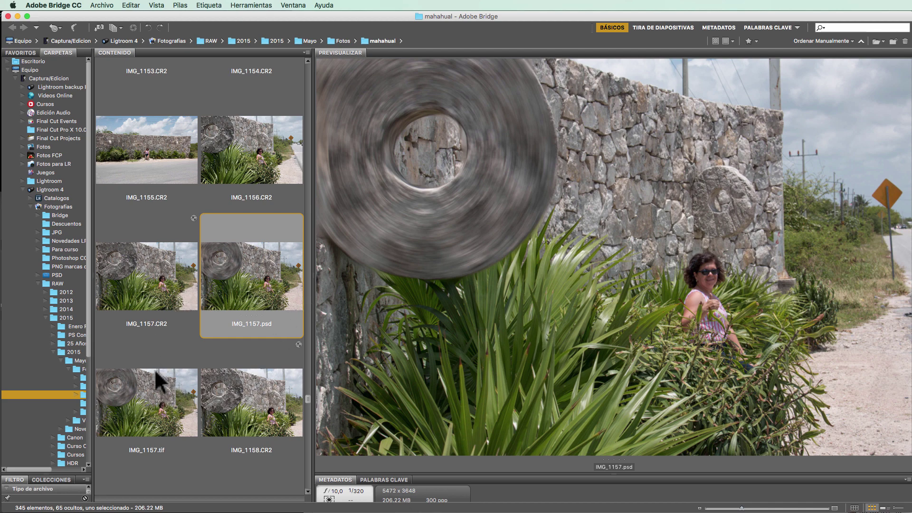
click(157, 388)
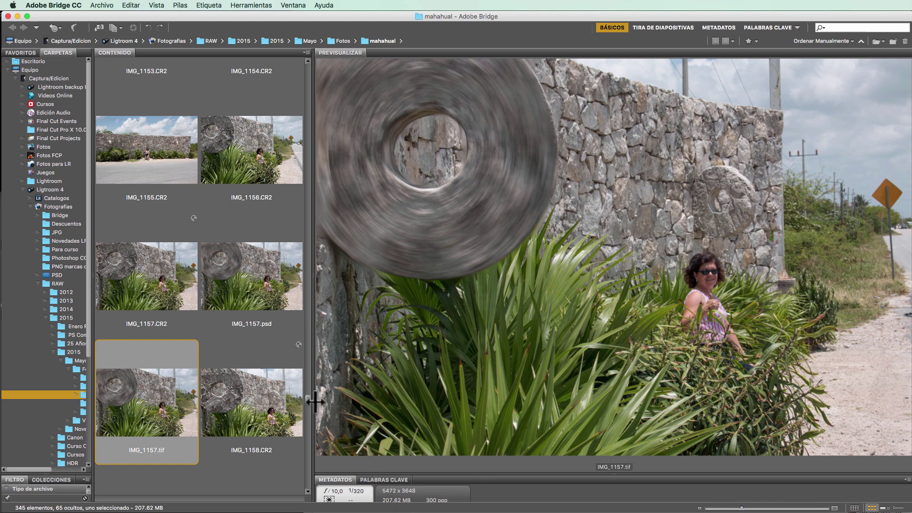
click(270, 284)
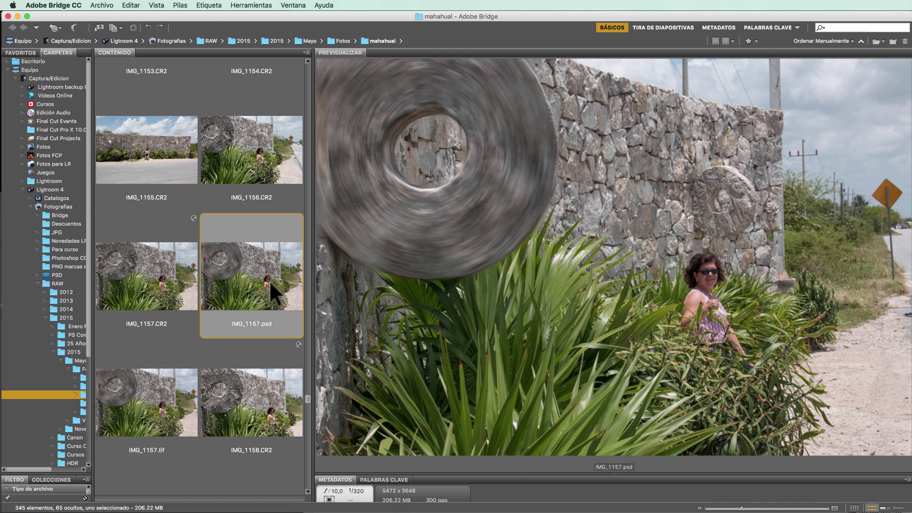
click(179, 399)
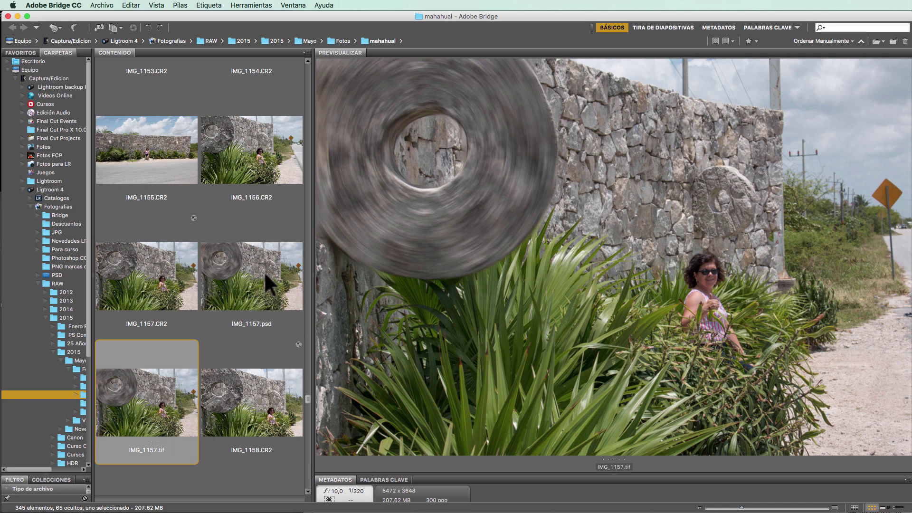
click(267, 274)
click(173, 388)
Step: Preview IMG_1157.tif once more, then return to the 206.22 MB IMG_1157.psd
click(275, 267)
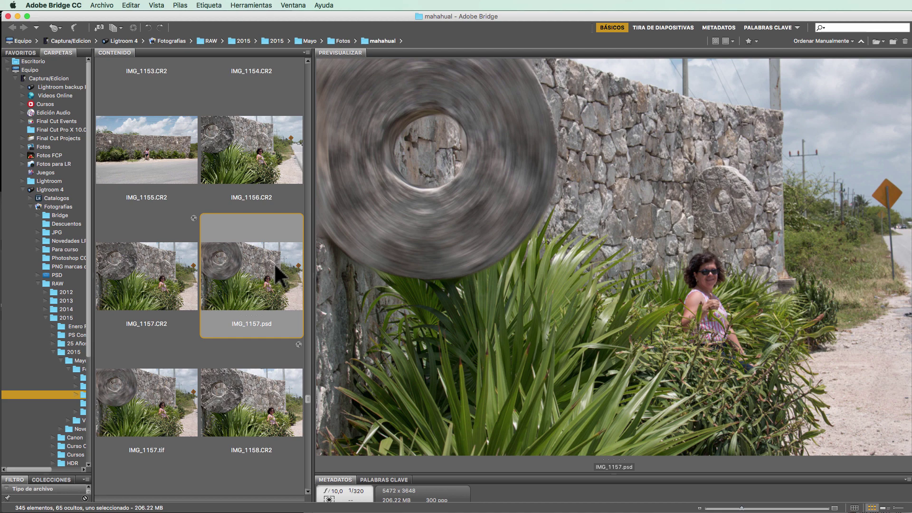
click(147, 421)
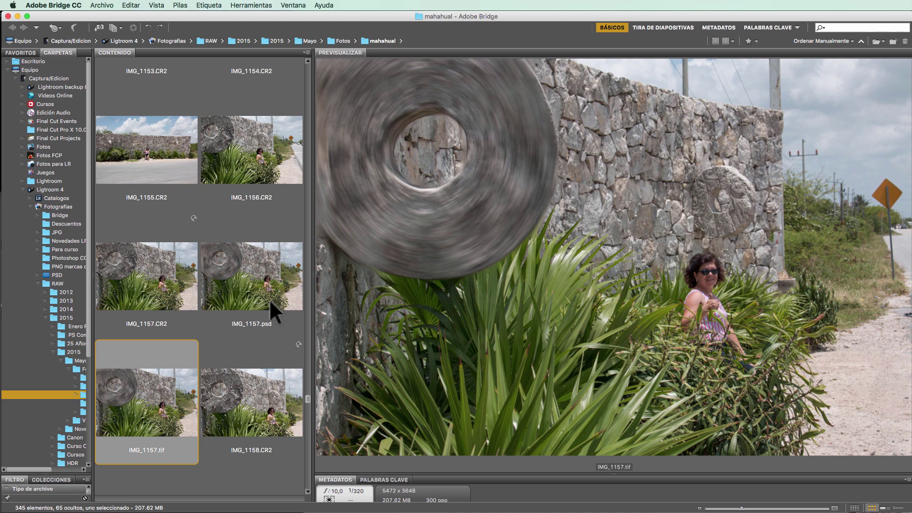
click(253, 264)
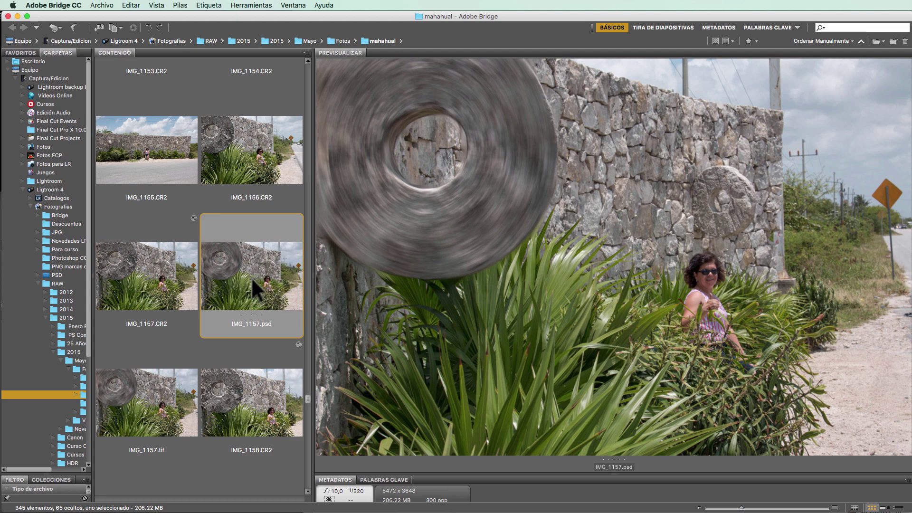
Step: Open IMG_1157.psd in Photoshop keeping its Adobe RGB (1998) profile, then select IMG_1157.tif in Bridge
double_click(252, 277)
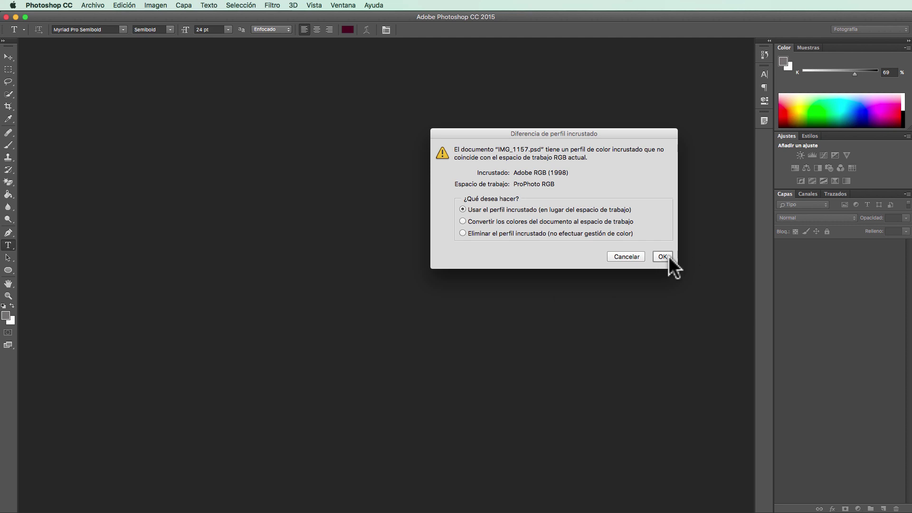
click(664, 256)
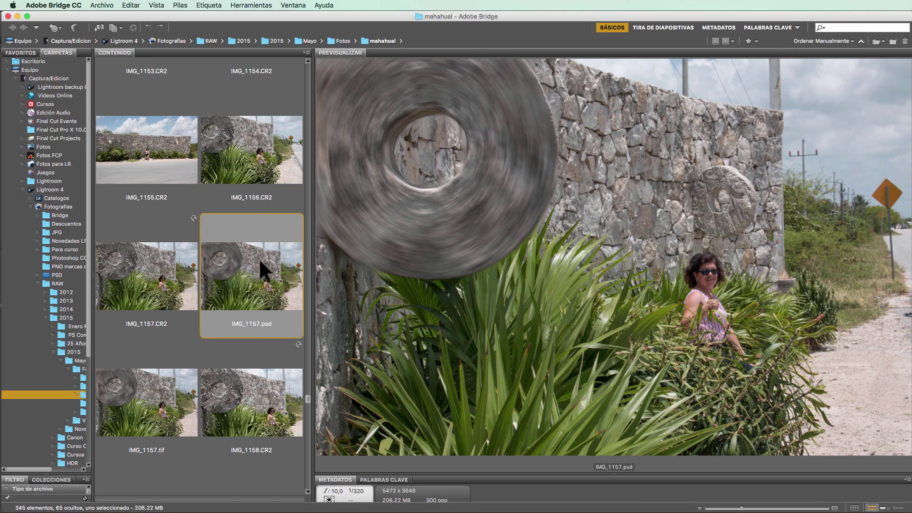
click(164, 409)
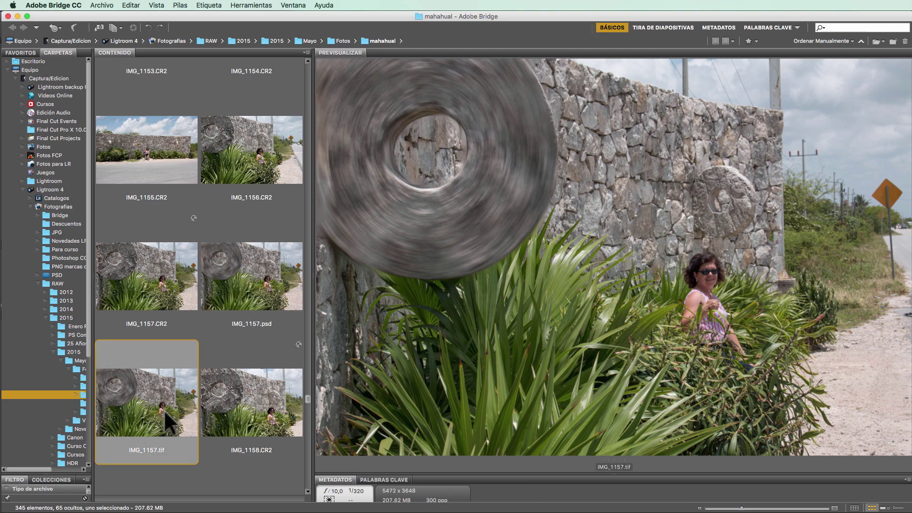
Step: Open IMG_1157.tif in Photoshop, keeping its embedded colour profile
double_click(164, 410)
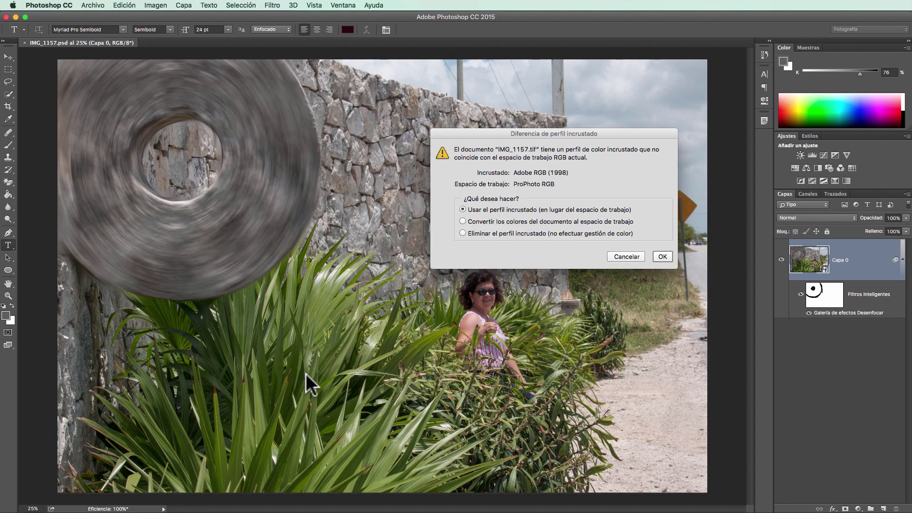
click(662, 256)
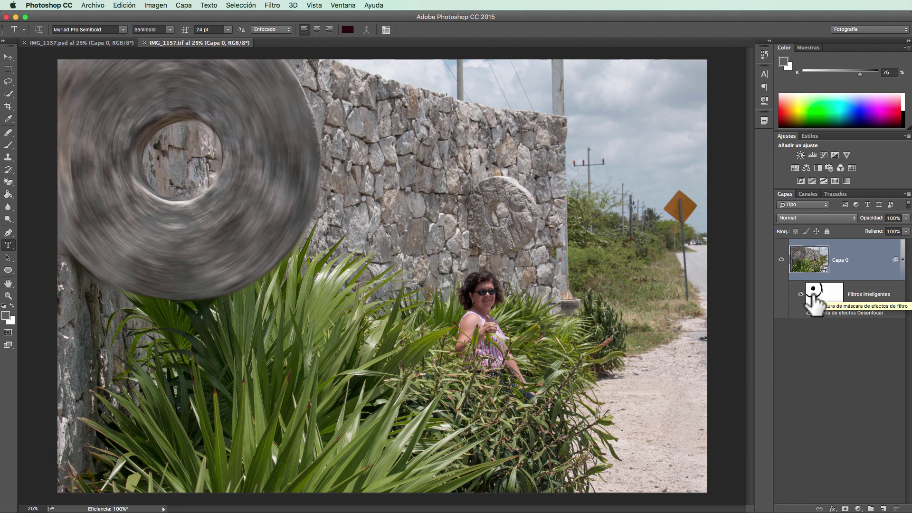
Step: Bring the IMG_1157.tif document to the front and deselect the Capa 0 layer
click(105, 43)
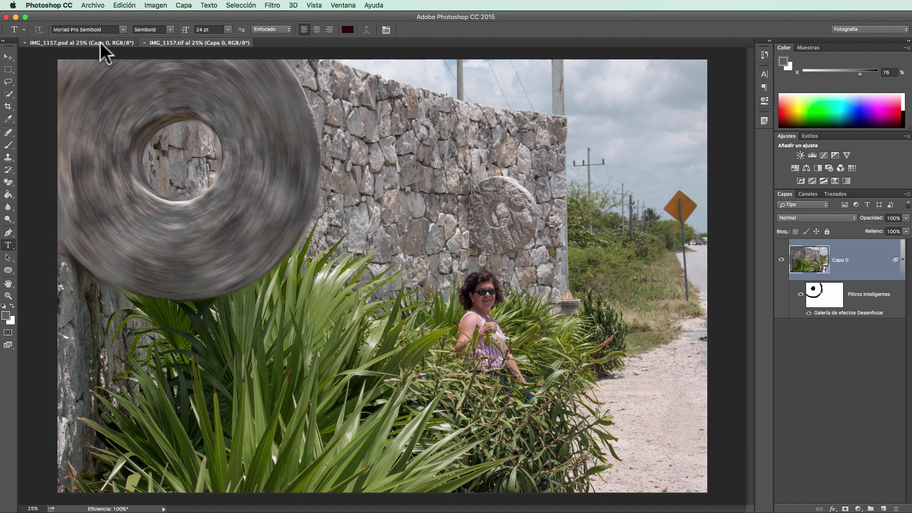
click(170, 42)
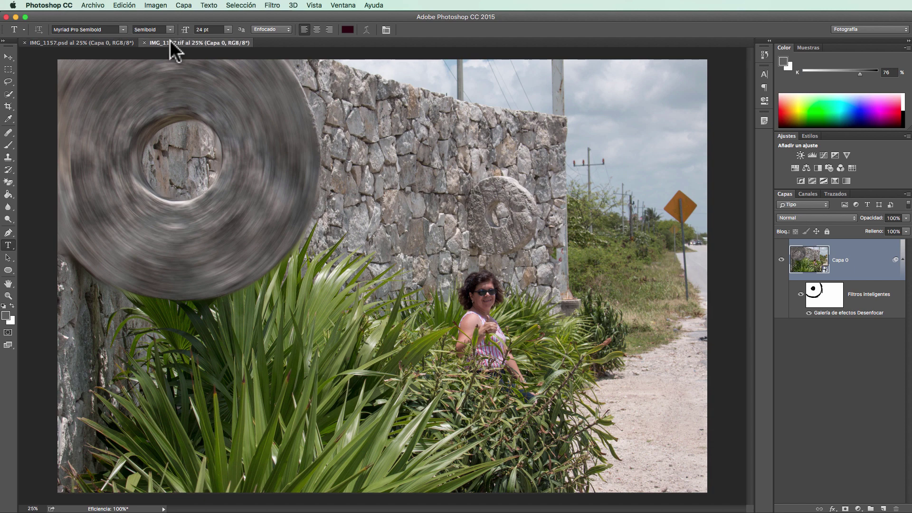
click(778, 346)
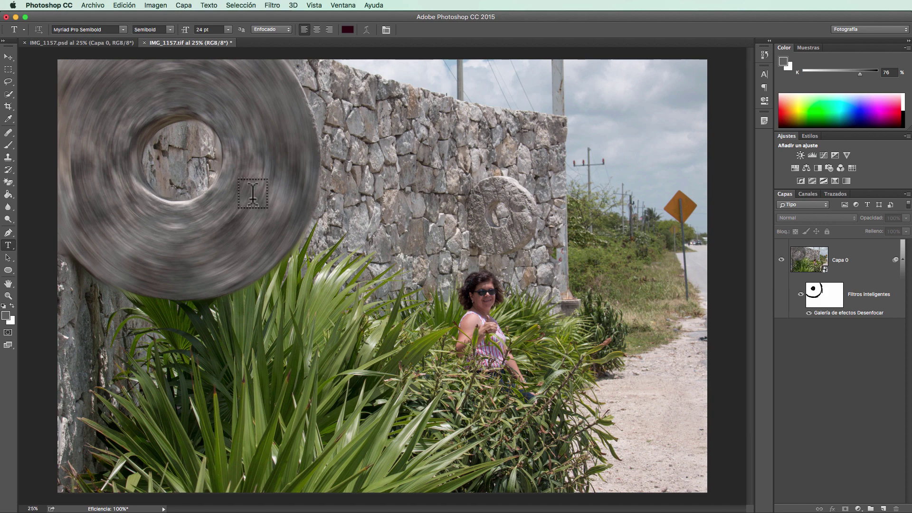
Step: Set up Save As for a JPEG copy named IMG_1157.jpg in the mahahual folder
click(92, 5)
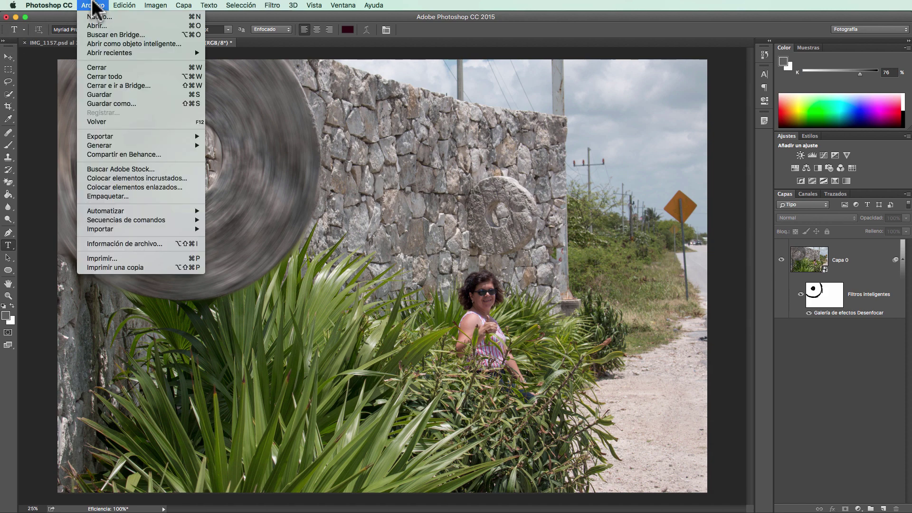
click(114, 103)
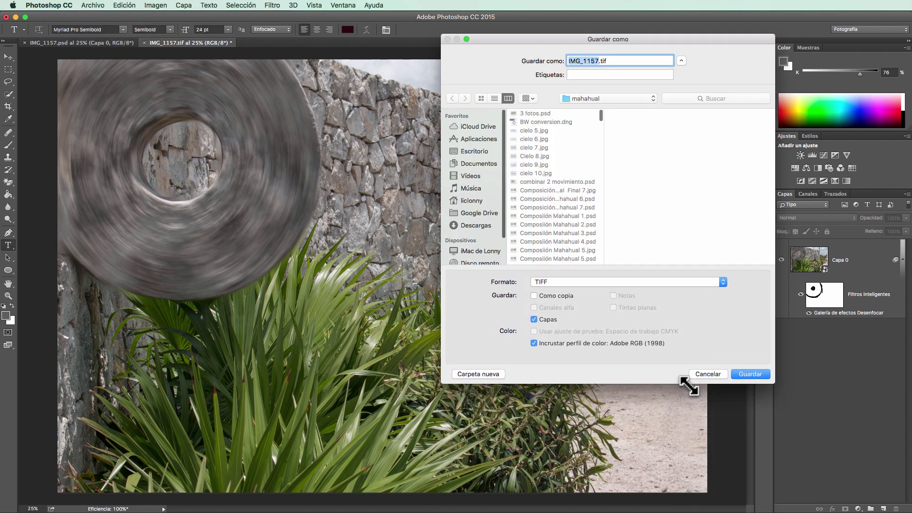
drag(497, 36, 219, 40)
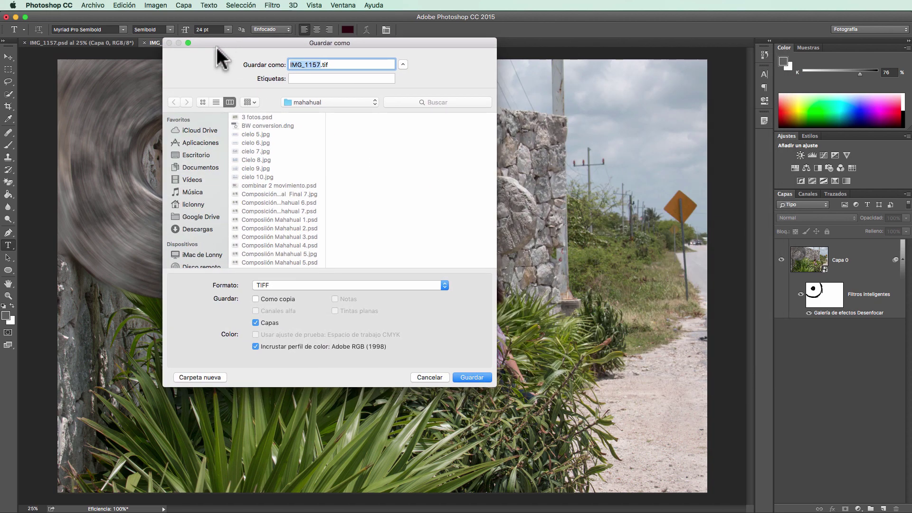
click(352, 285)
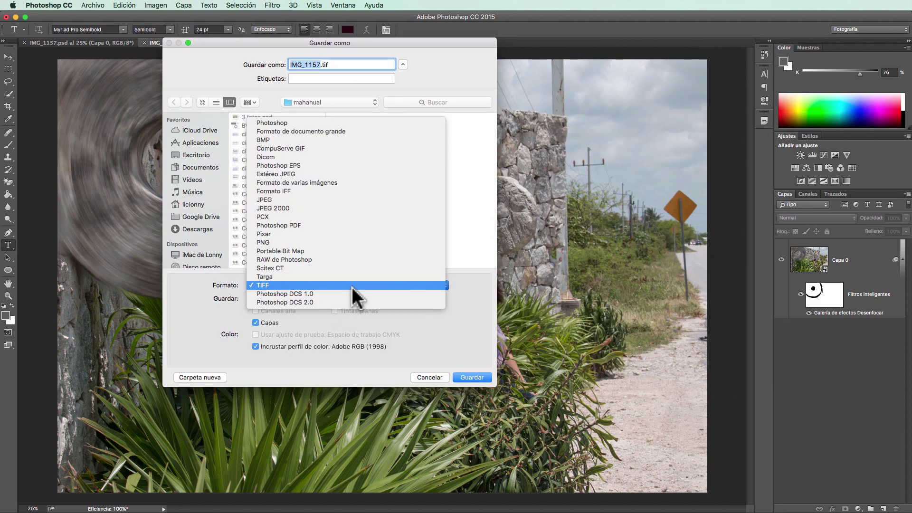
click(357, 201)
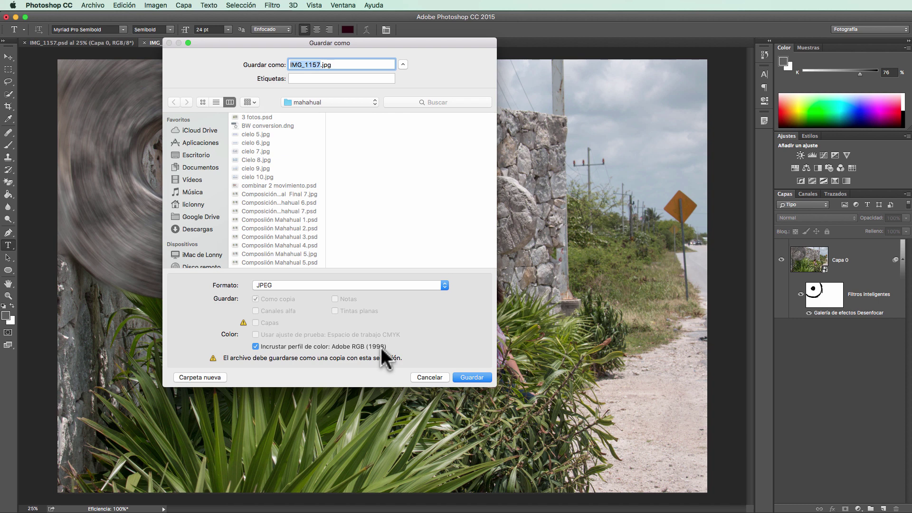
Step: Bring up the JPEG Options and keep the quality preset at Máxima (12)
click(471, 378)
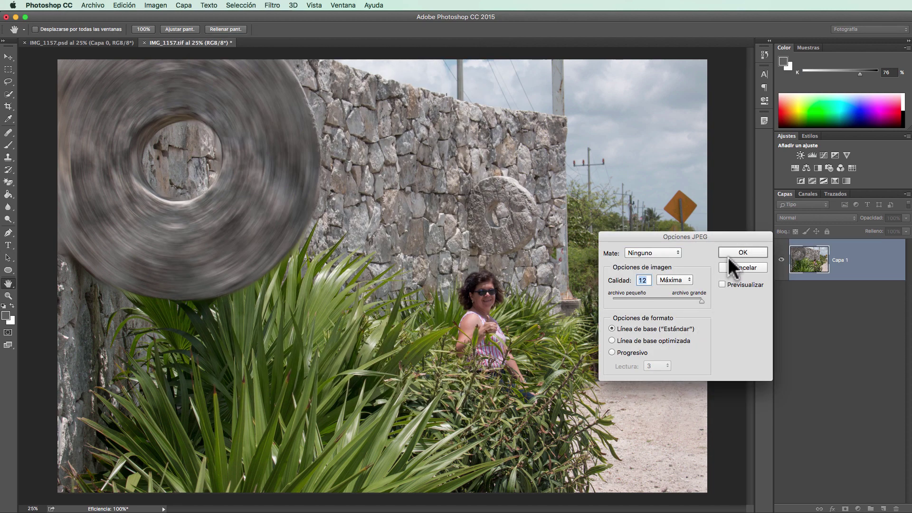
drag(684, 235, 409, 198)
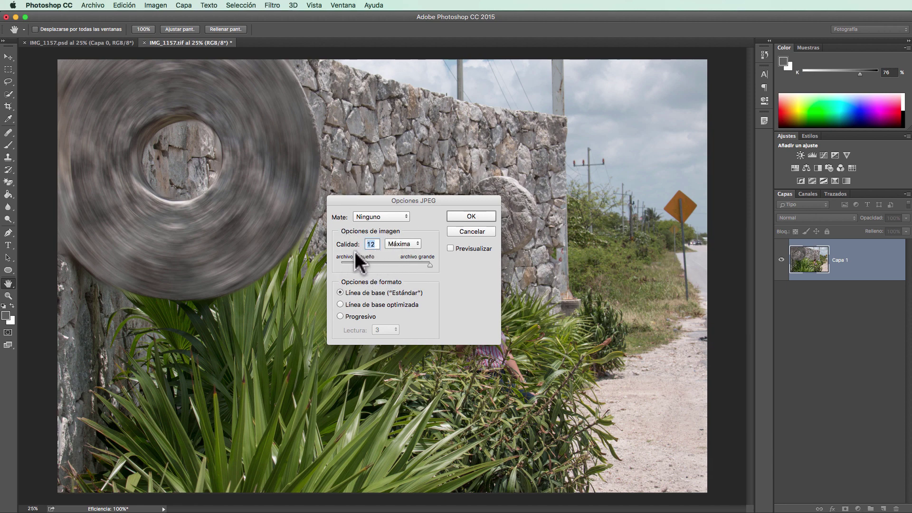
click(408, 244)
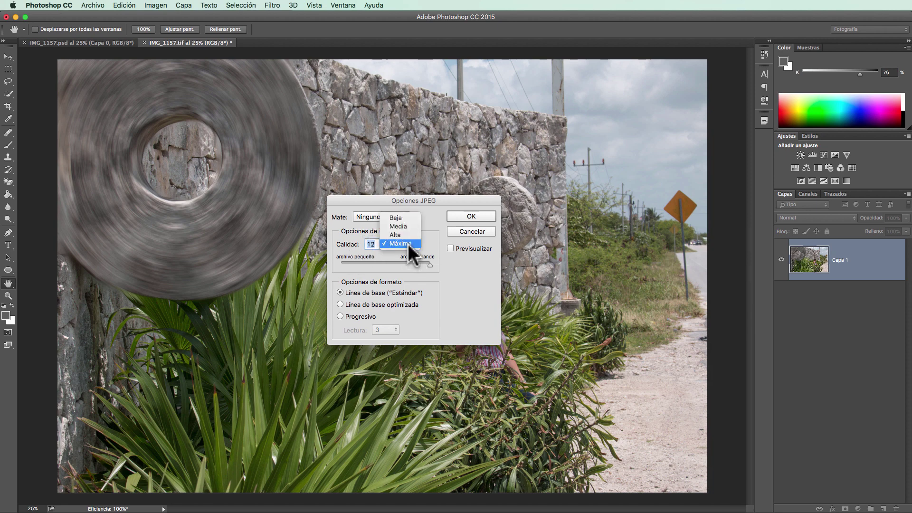
click(408, 244)
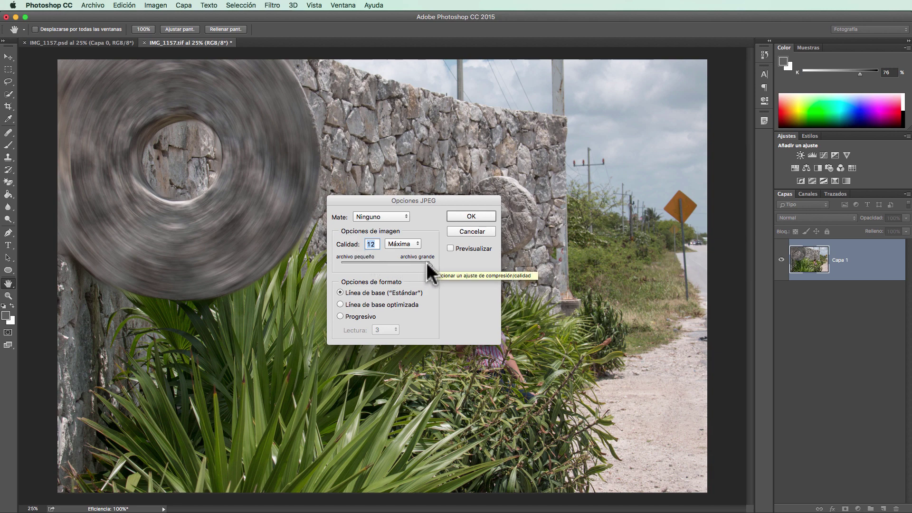
Step: Try lower JPEG quality values, then save IMG_1157.jpg at quality 12
drag(426, 262, 420, 263)
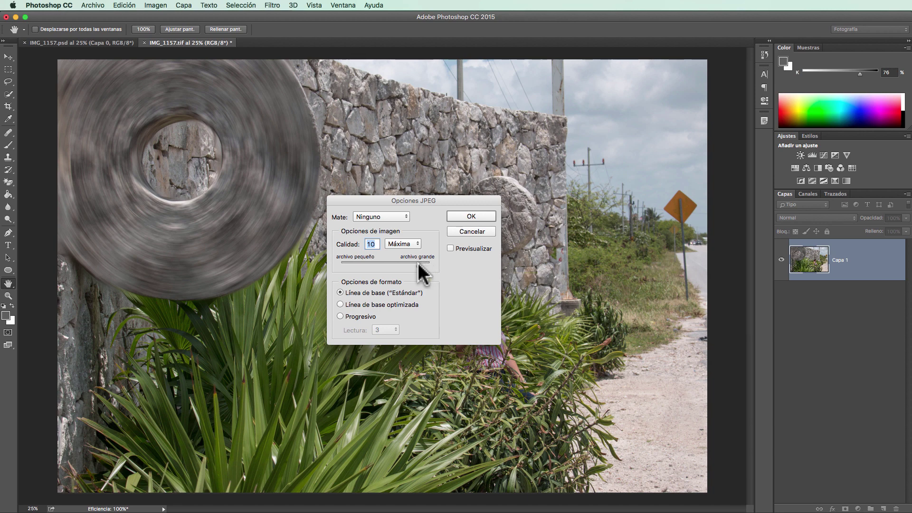
drag(414, 263, 410, 264)
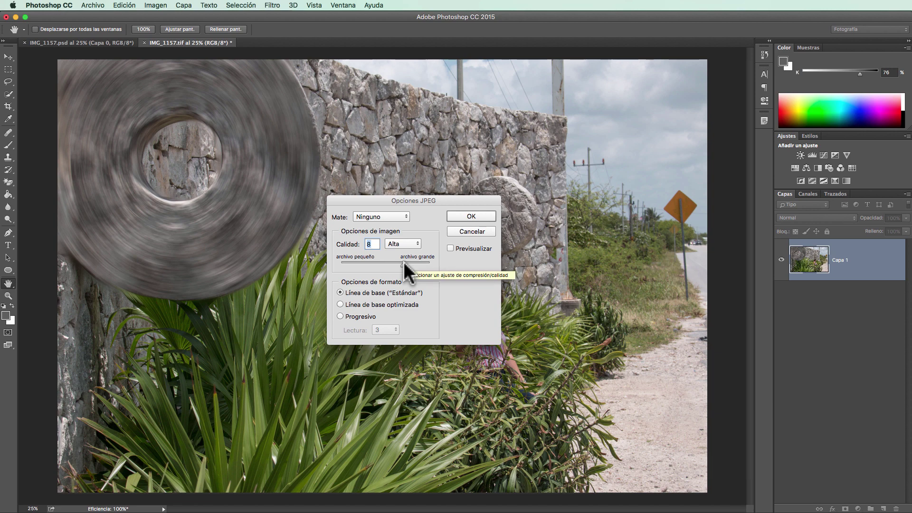
drag(403, 261, 435, 262)
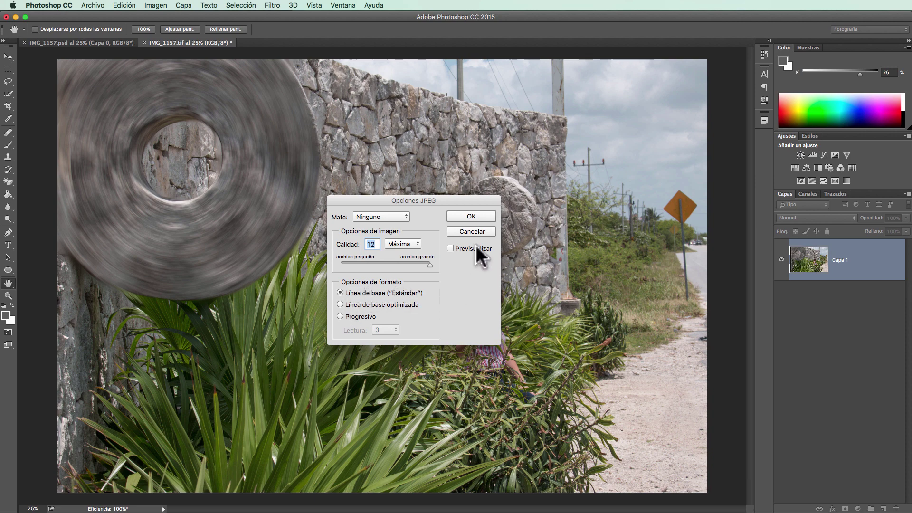
click(471, 216)
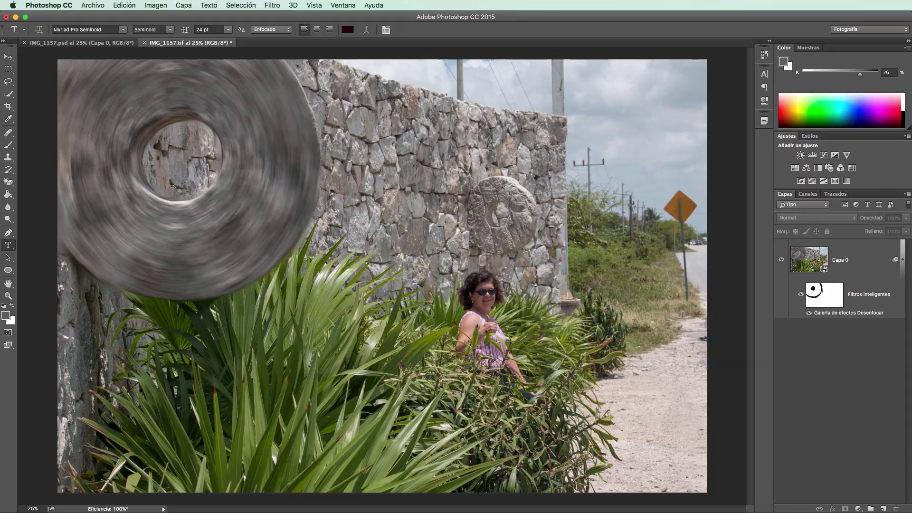
Step: Compare the IMG_1157 jpg, tif and psd previews in Bridge, noting 10.96 MB versus 207.62 MB
key(super+Tab)
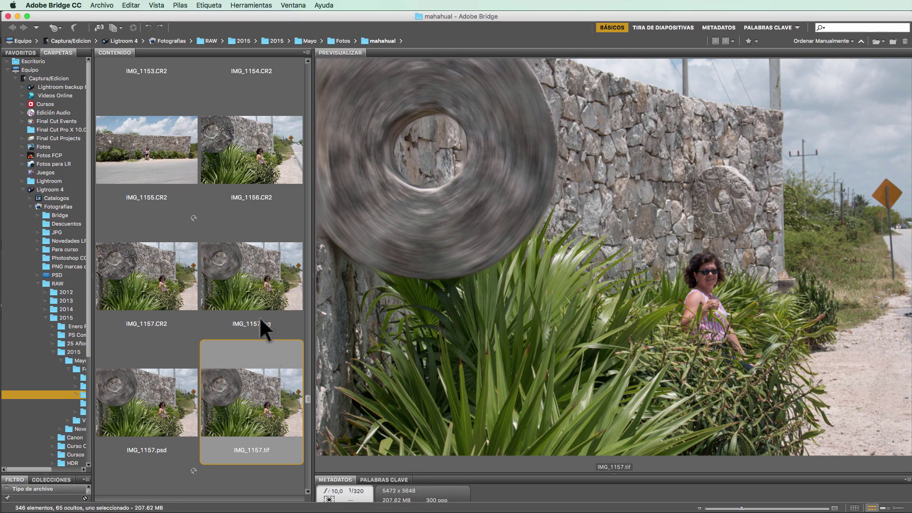
click(255, 287)
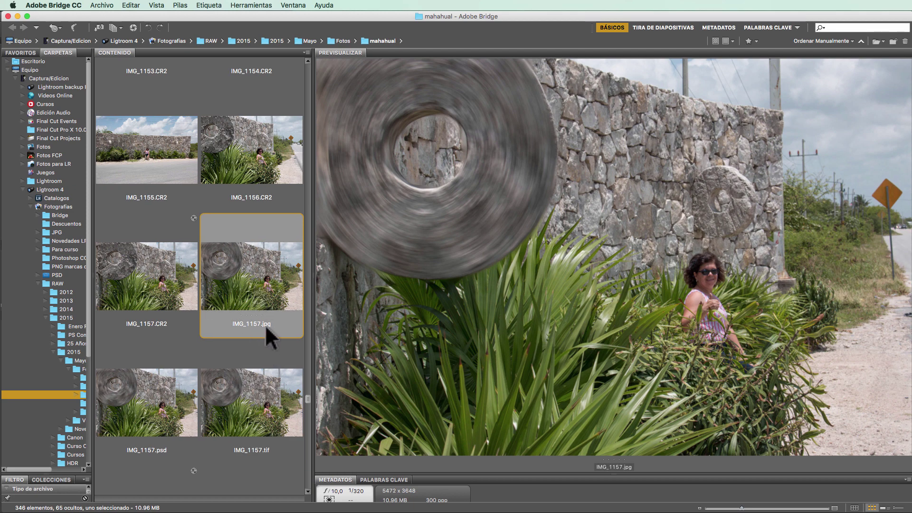
click(264, 406)
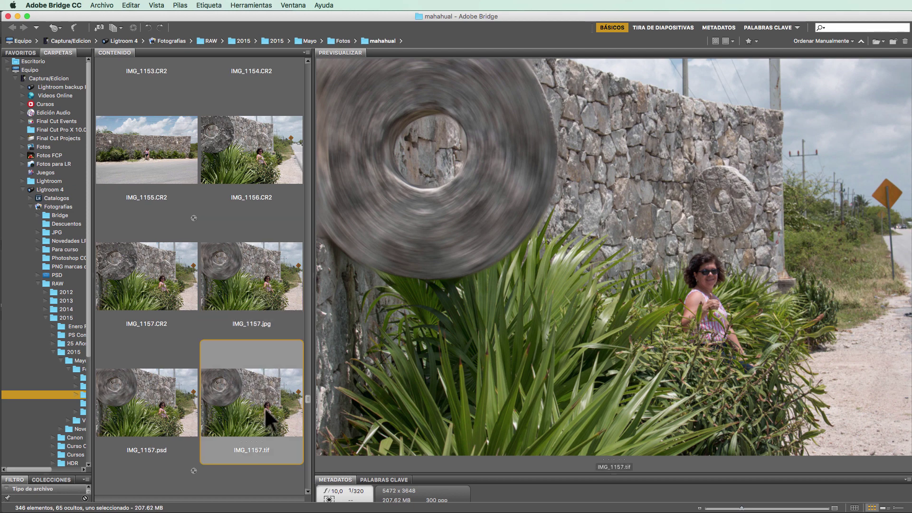
click(241, 280)
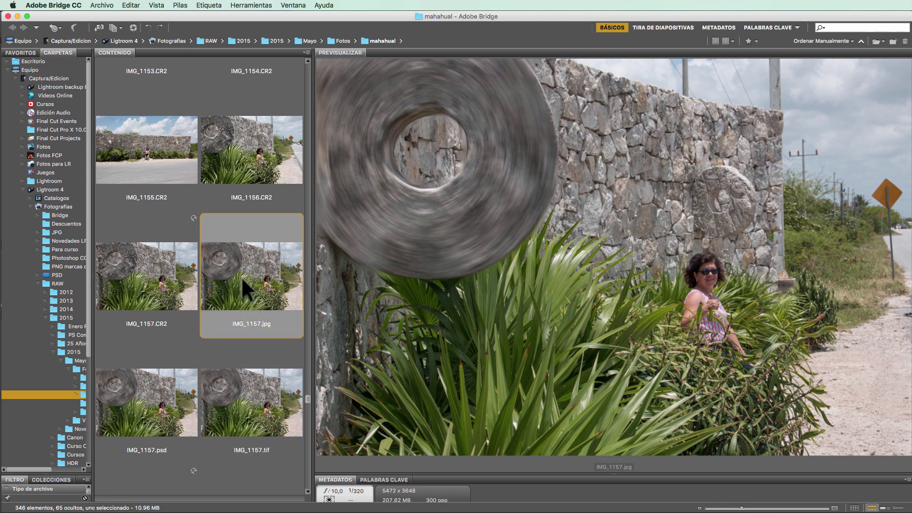
click(161, 406)
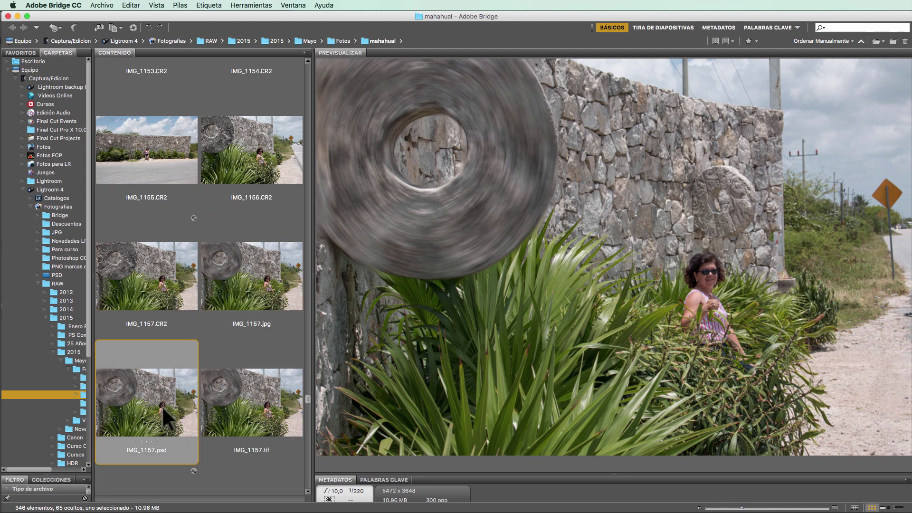
click(252, 395)
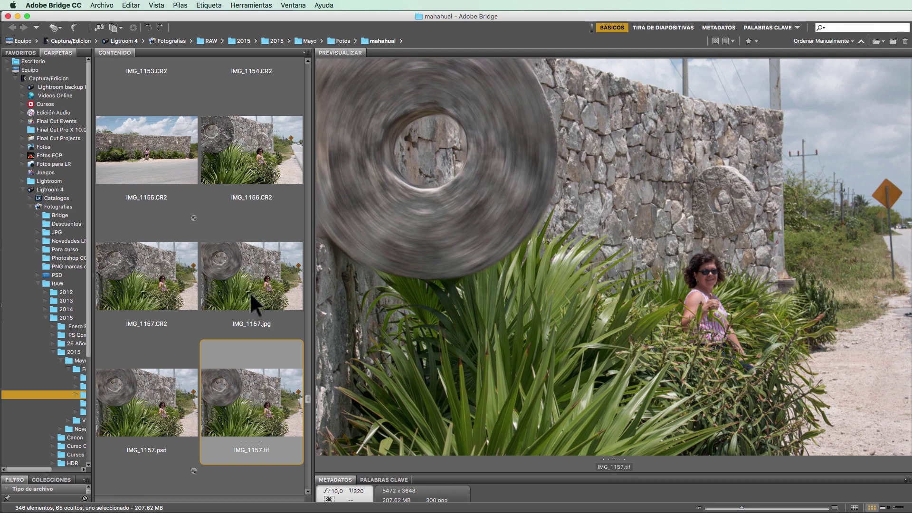
click(250, 292)
click(157, 395)
click(245, 404)
click(253, 281)
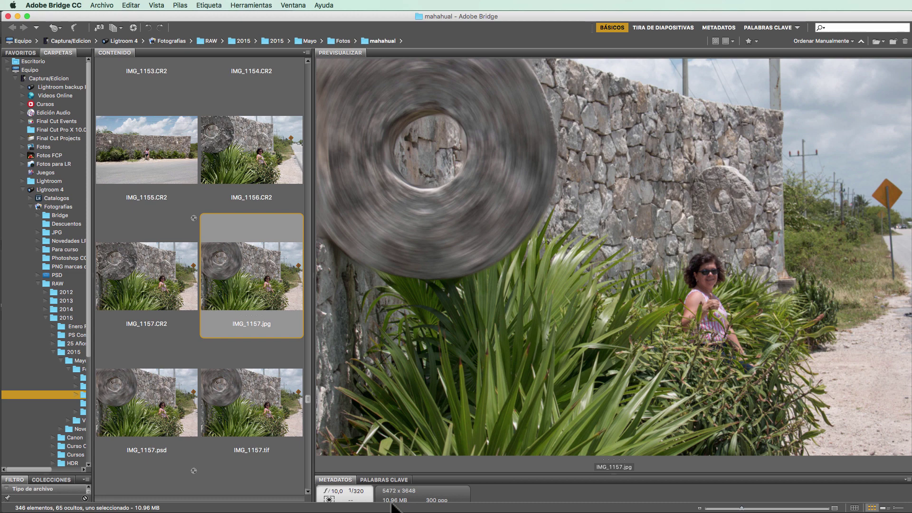
click(245, 420)
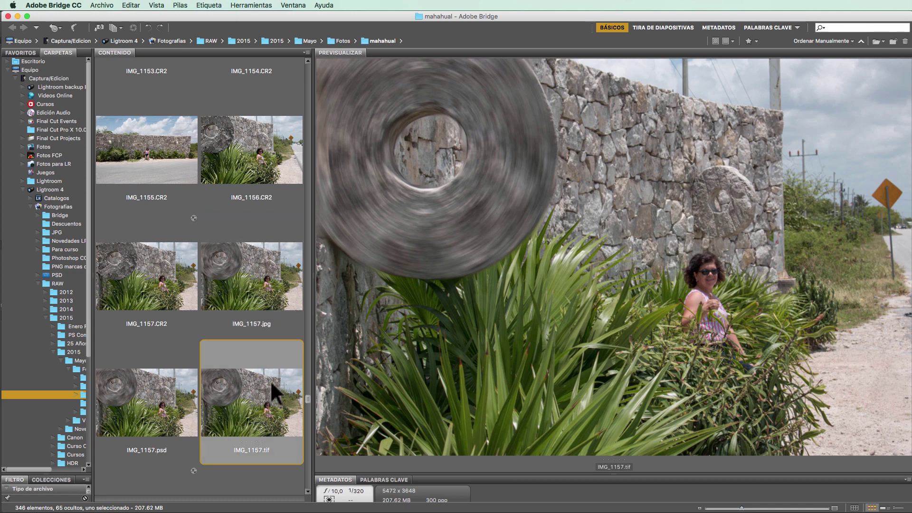
click(262, 283)
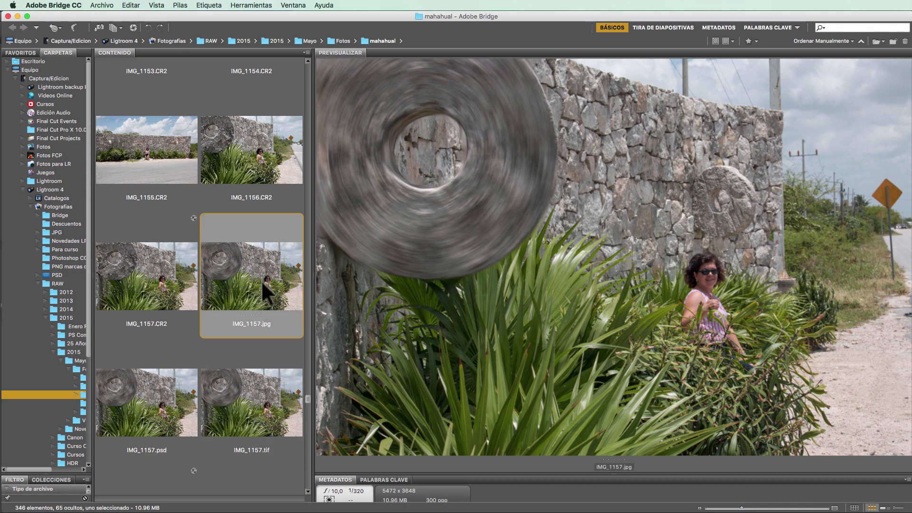